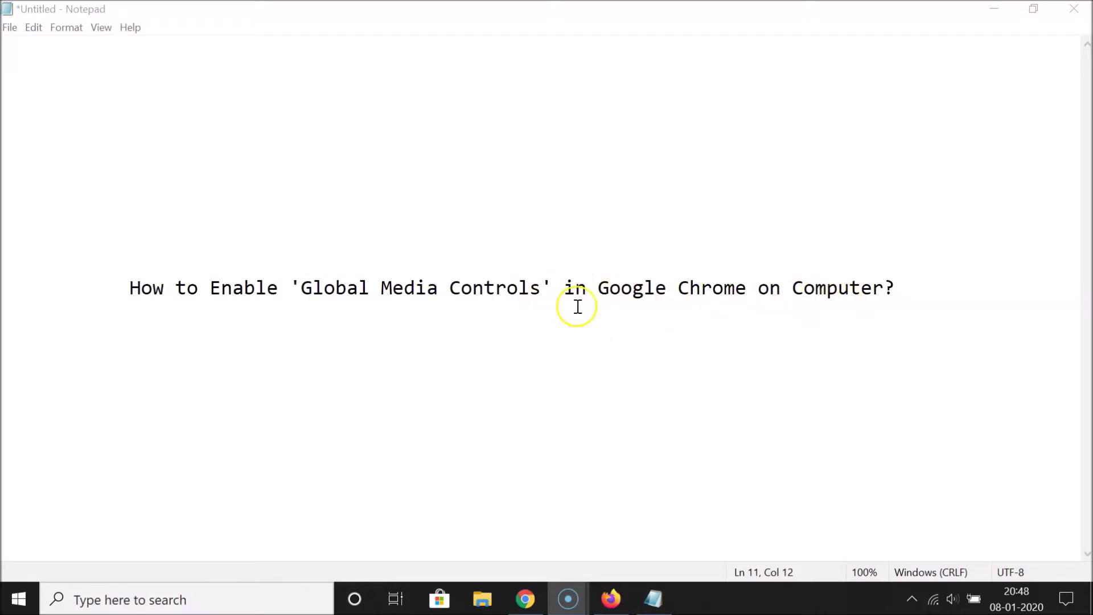
- Minimize the Notepad note titled 'Global Media Controls' to show the desktop
left_click(994, 9)
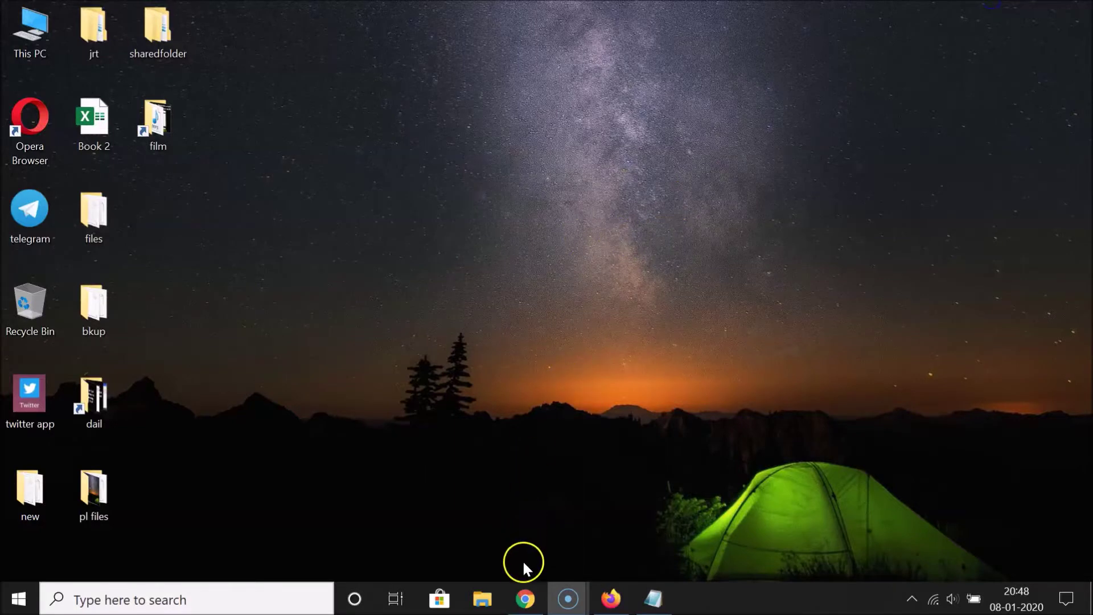
- Check Chrome's About page shows version 79.0.3945.117 is up to date, with a new tab added beside it
left_click(525, 597)
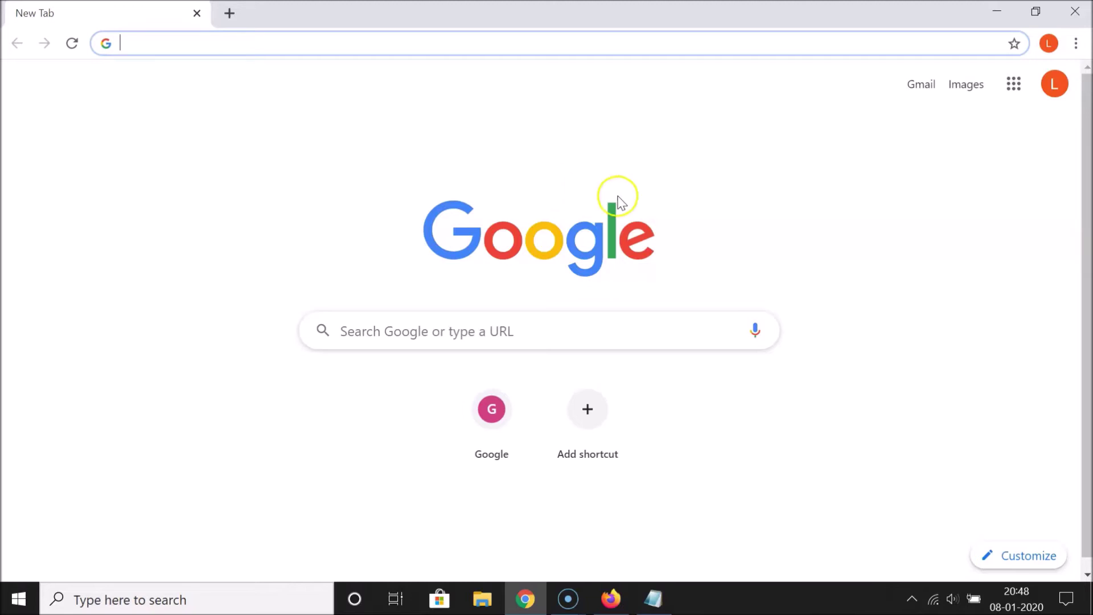
left_click(1071, 46)
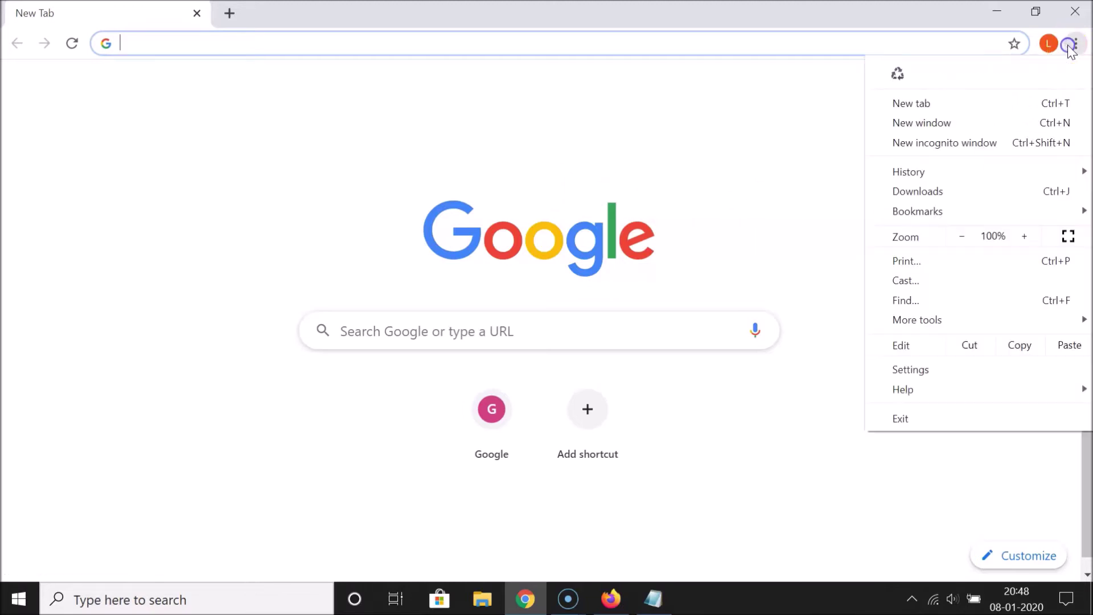
left_click(943, 391)
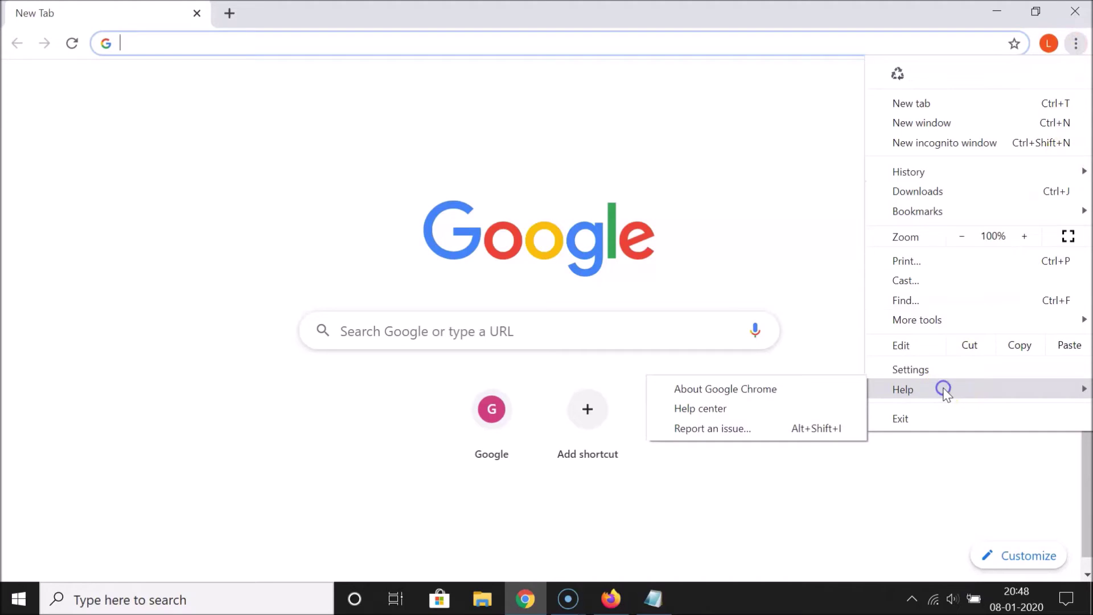
left_click(753, 391)
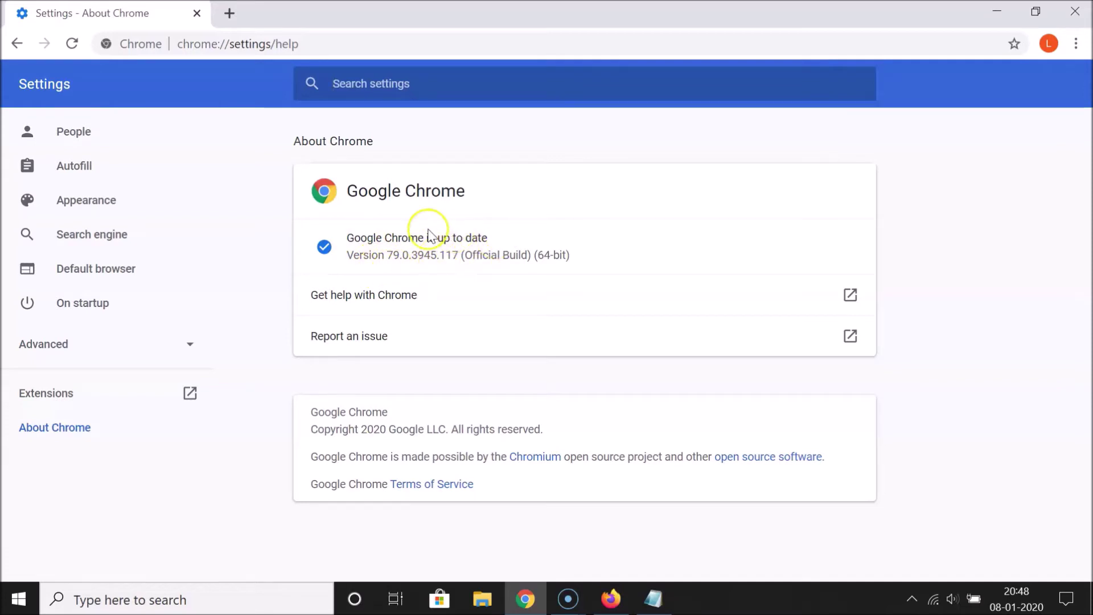
left_click(237, 11)
key("ctrl+shift+Tab")
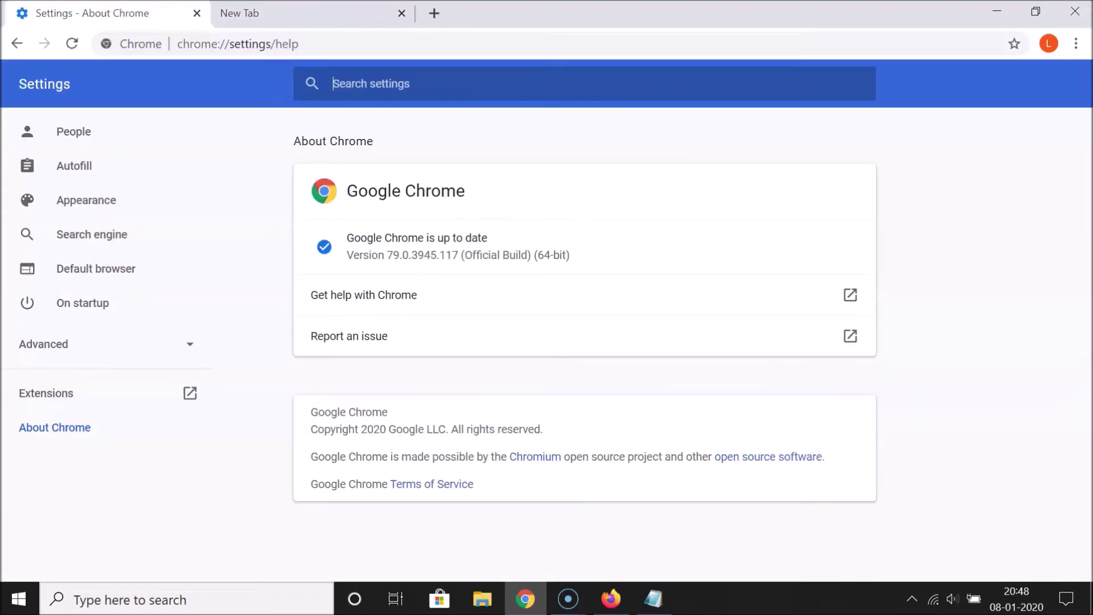
- Close the About tab and paste-and-go the YouTube VLC milliseconds video link
left_click(197, 14)
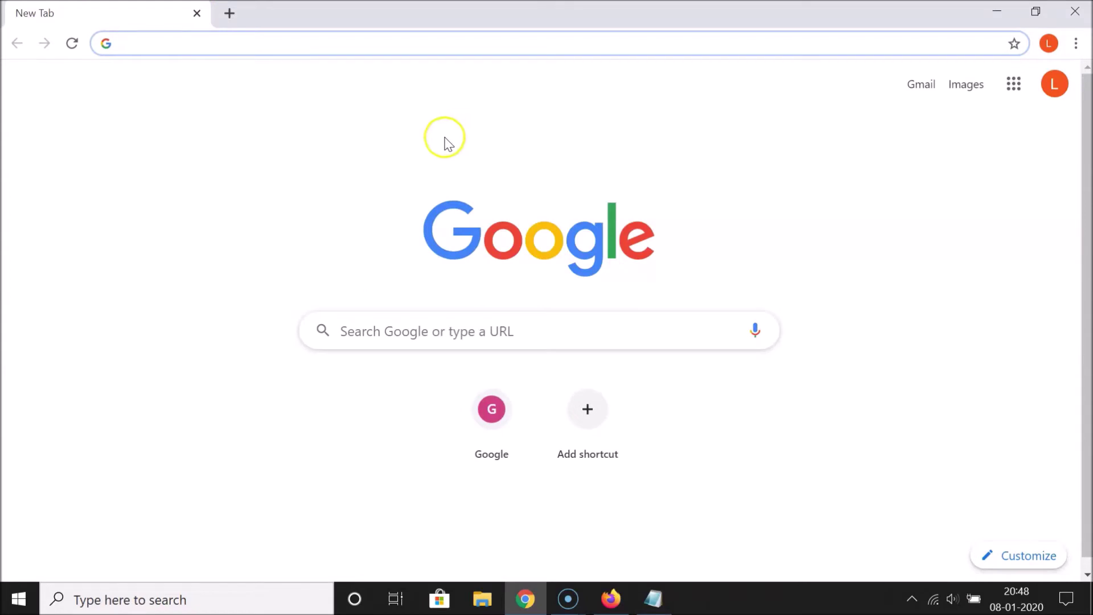
right_click(293, 45)
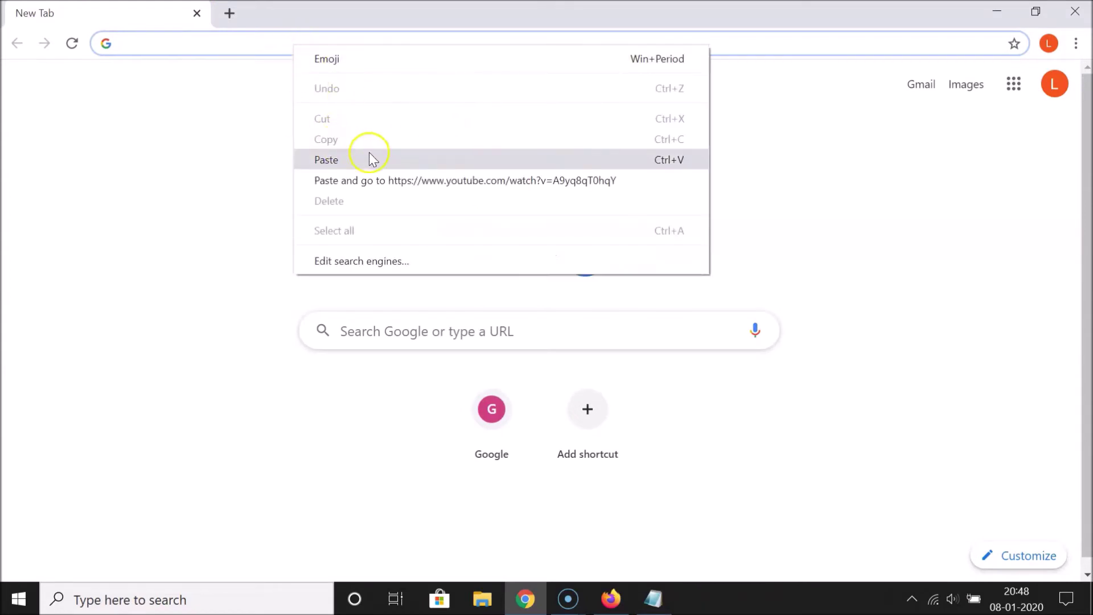
left_click(388, 180)
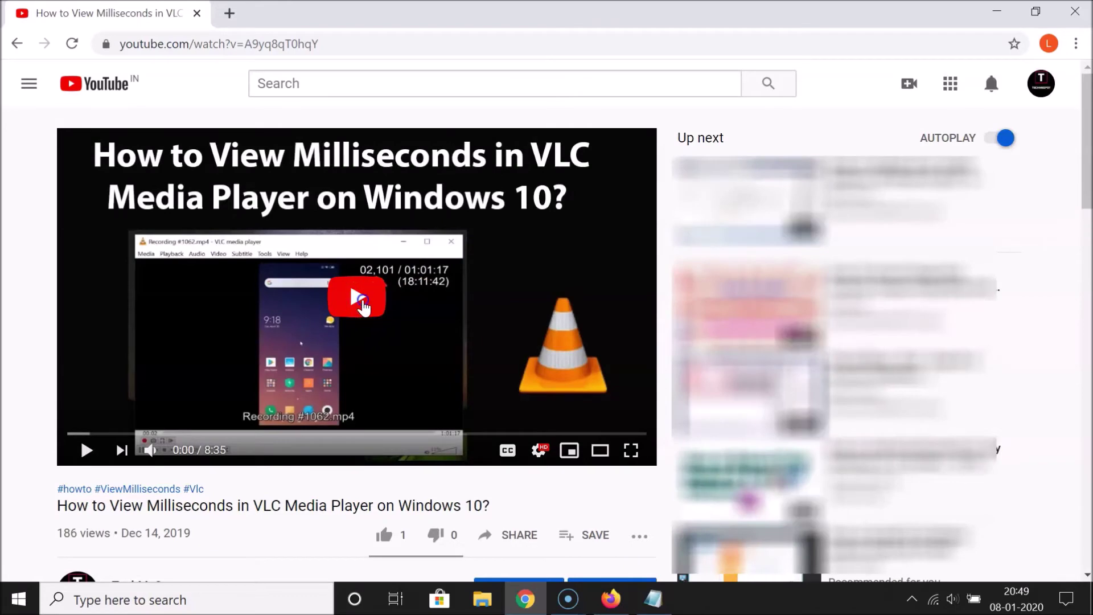
- Play the video briefly, pause it at 0:09, and add a fresh tab
left_click(363, 300)
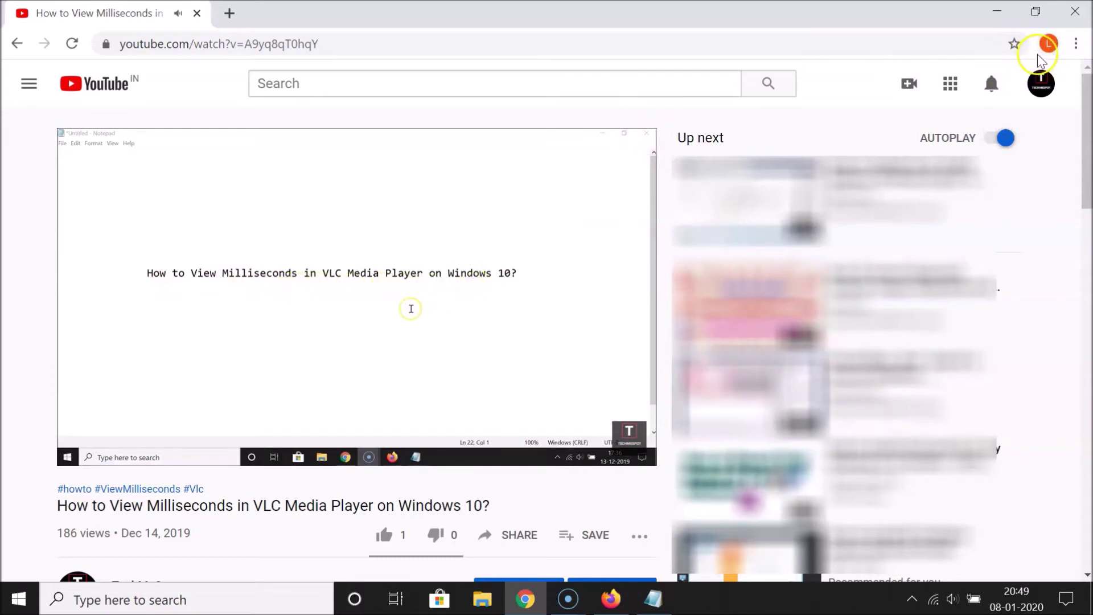
left_click(357, 299)
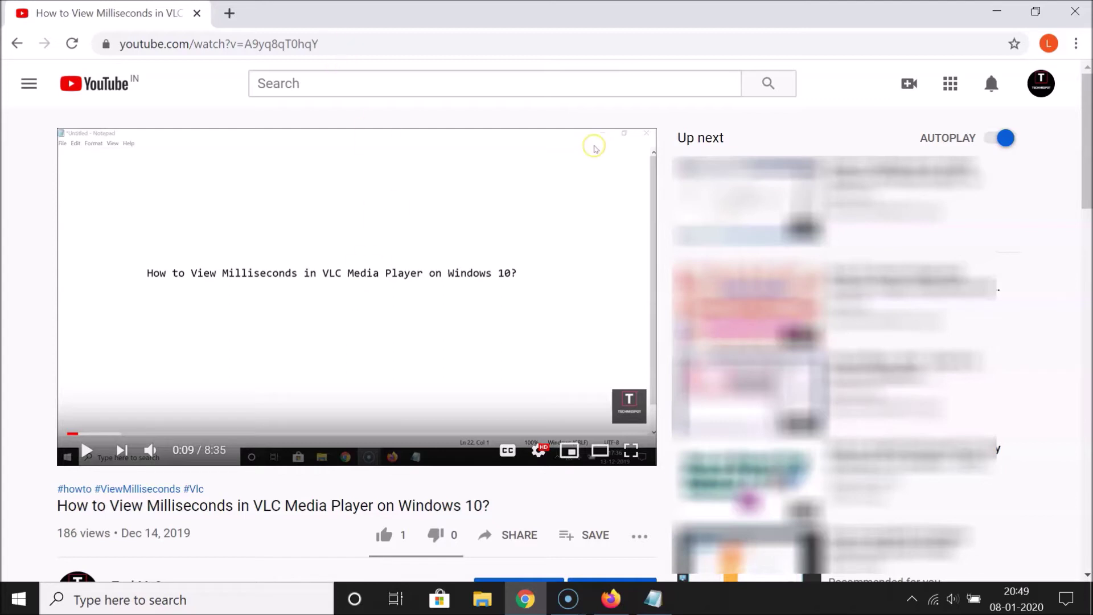
left_click(230, 10)
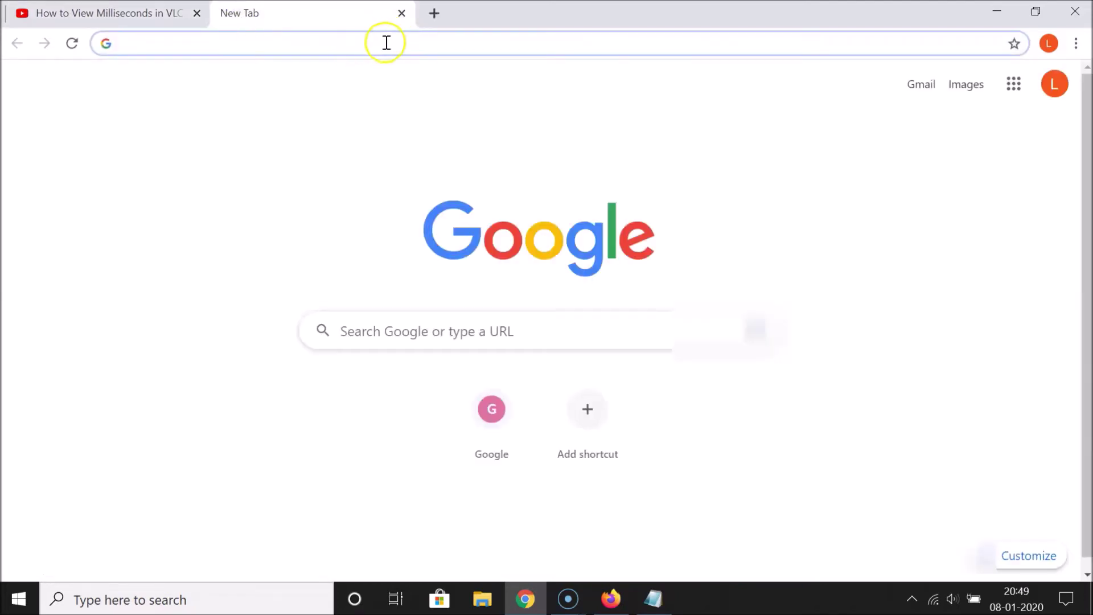
- Go to chrome://flags in the new tab
type("chrome:")
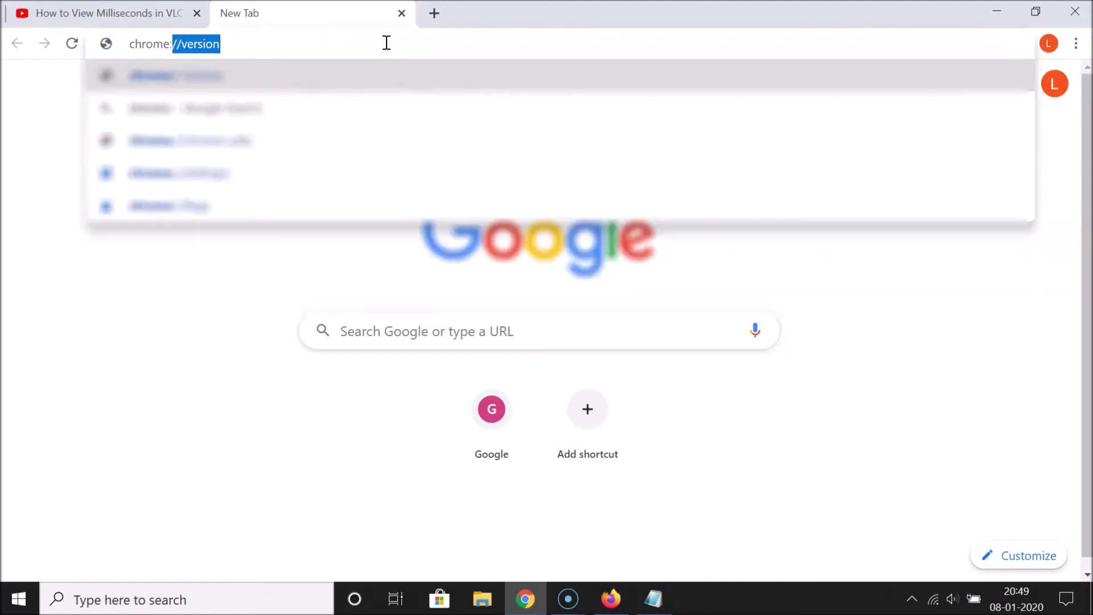
type("//flags")
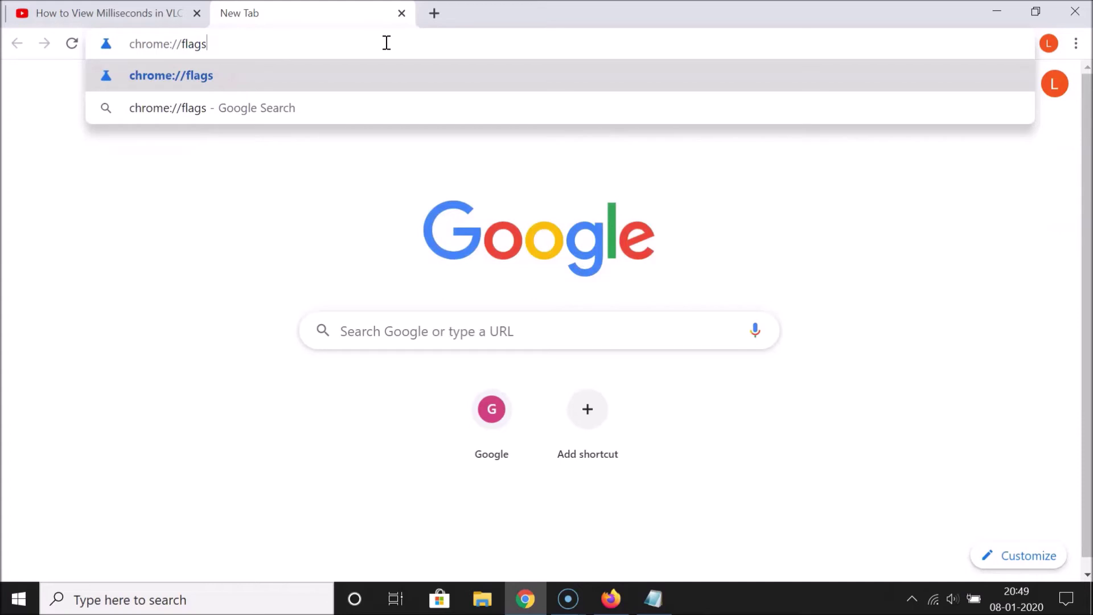
left_click_drag(379, 43, 154, 51)
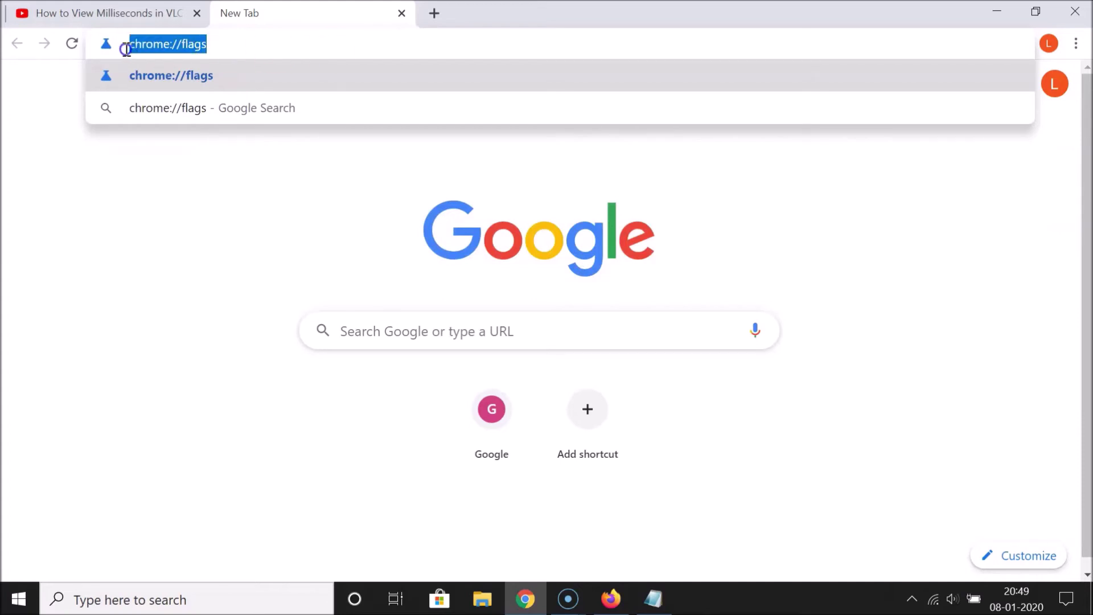
left_click(245, 41)
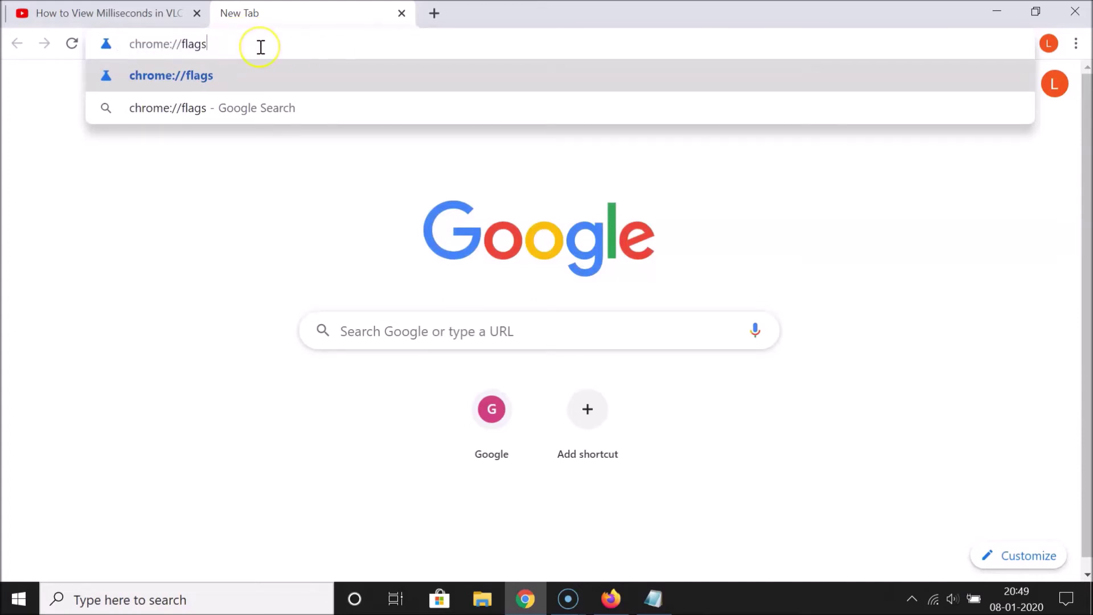
key("Return")
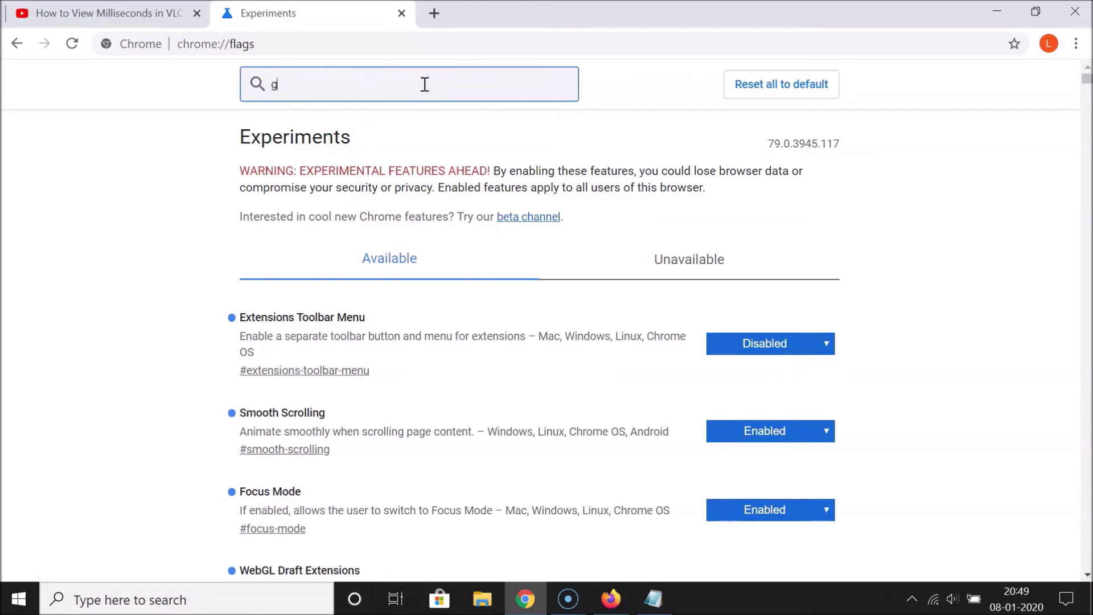
- Search flags for 'global media controls', set it to Enabled, and relaunch Chrome
type("lobal media controls")
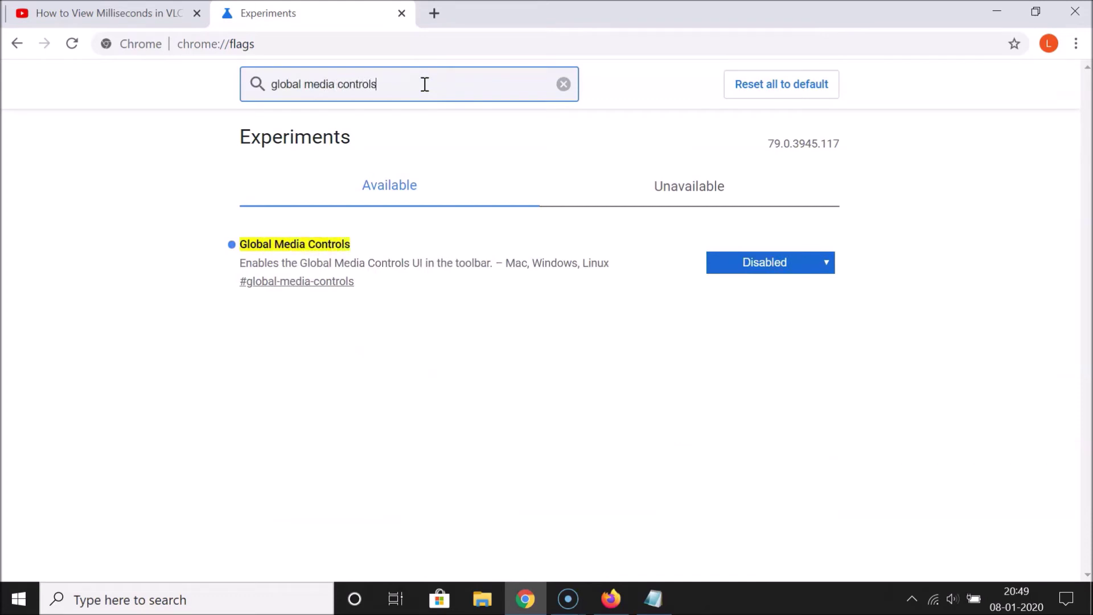
left_click_drag(410, 83, 269, 86)
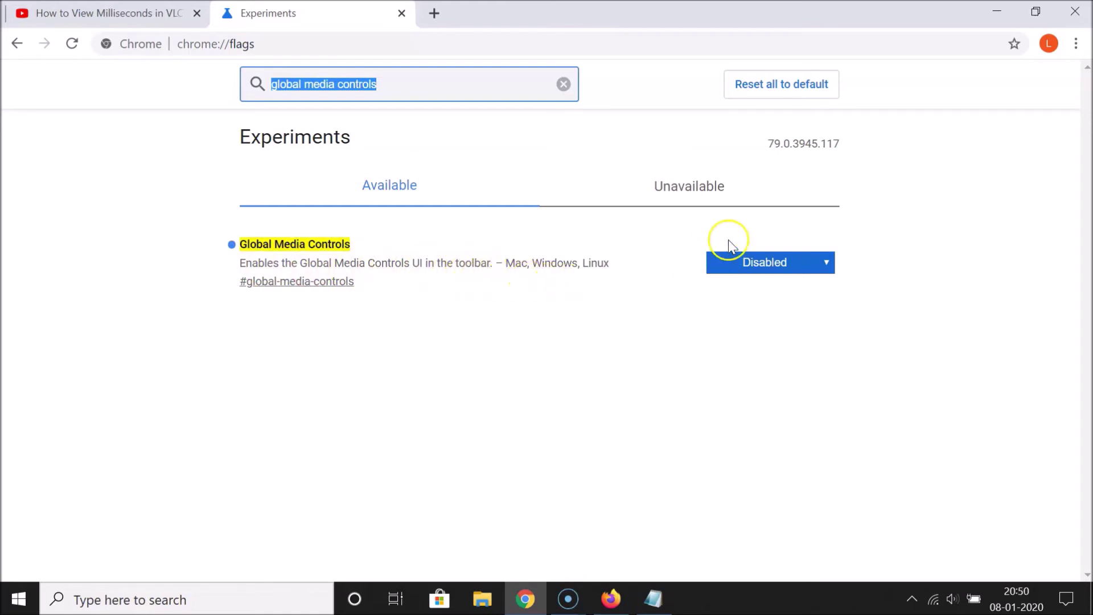
left_click(830, 263)
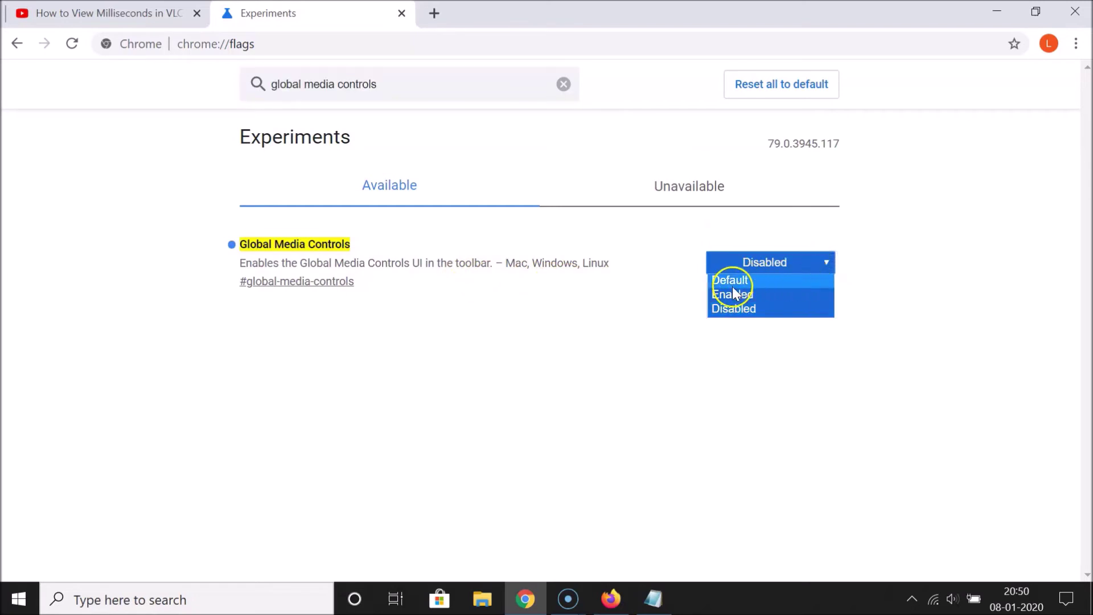
left_click(748, 295)
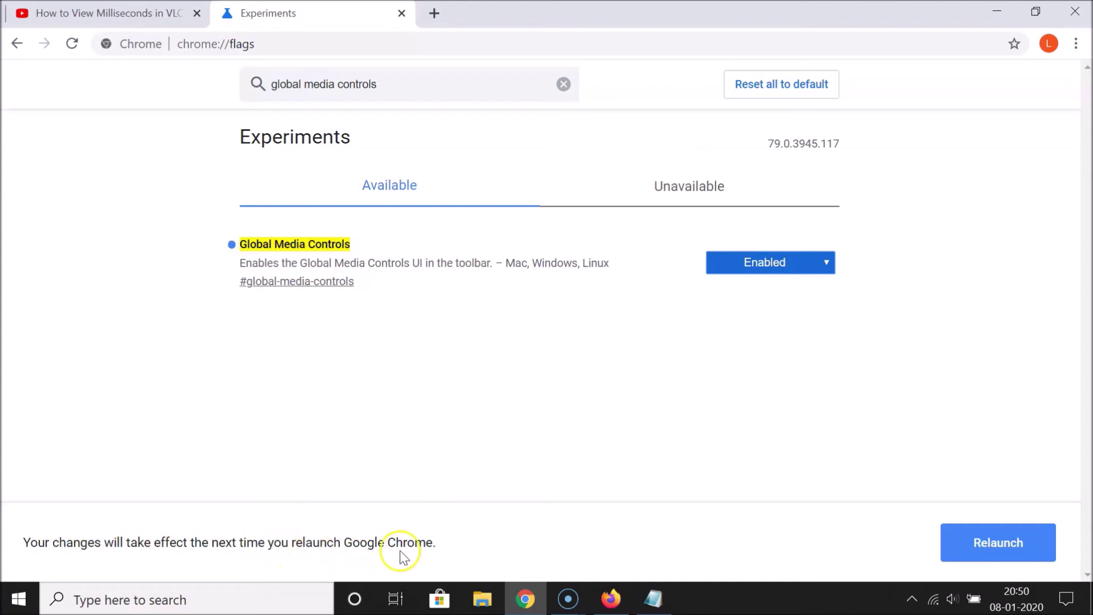
left_click(1013, 547)
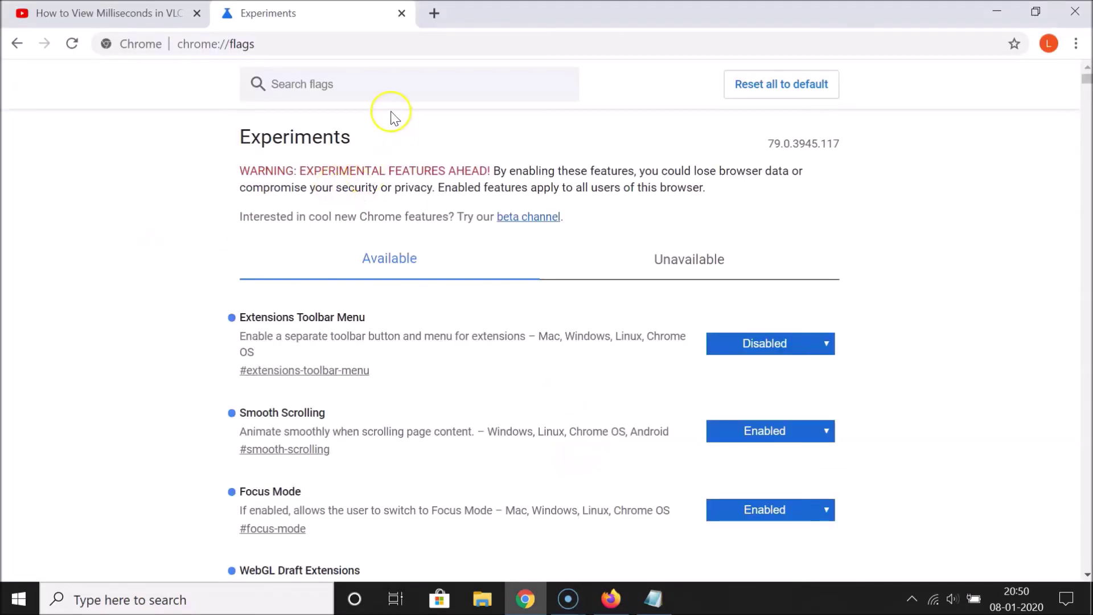
- Close the Experiments tab and resume the YouTube VLC video
left_click(402, 13)
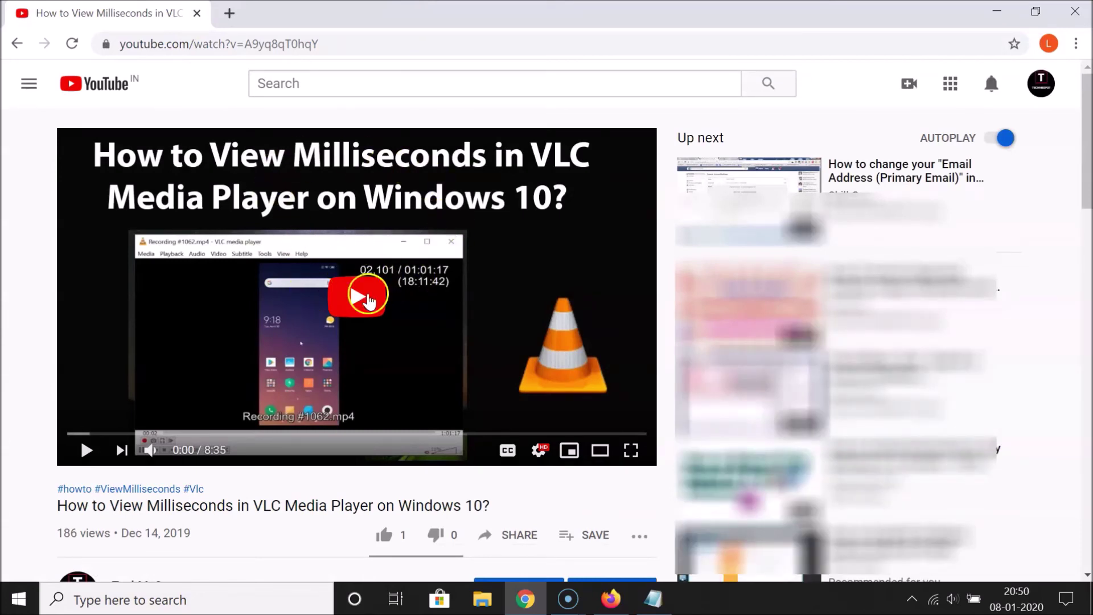
left_click(368, 298)
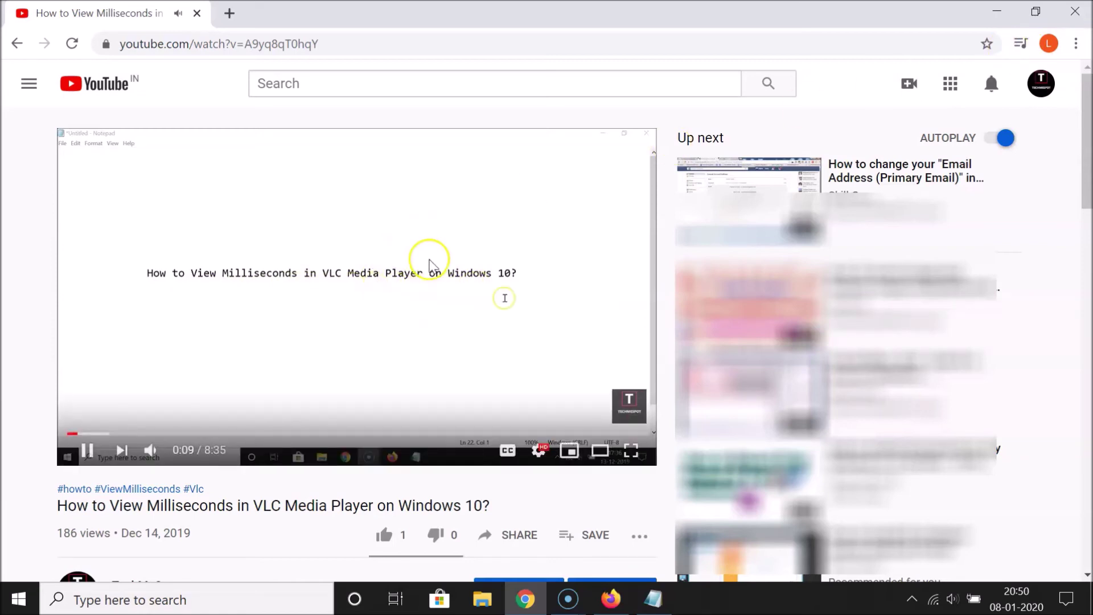
- Pause the video at 0:10, view it in the toolbar media controls panel, then add a new tab
left_click(425, 245)
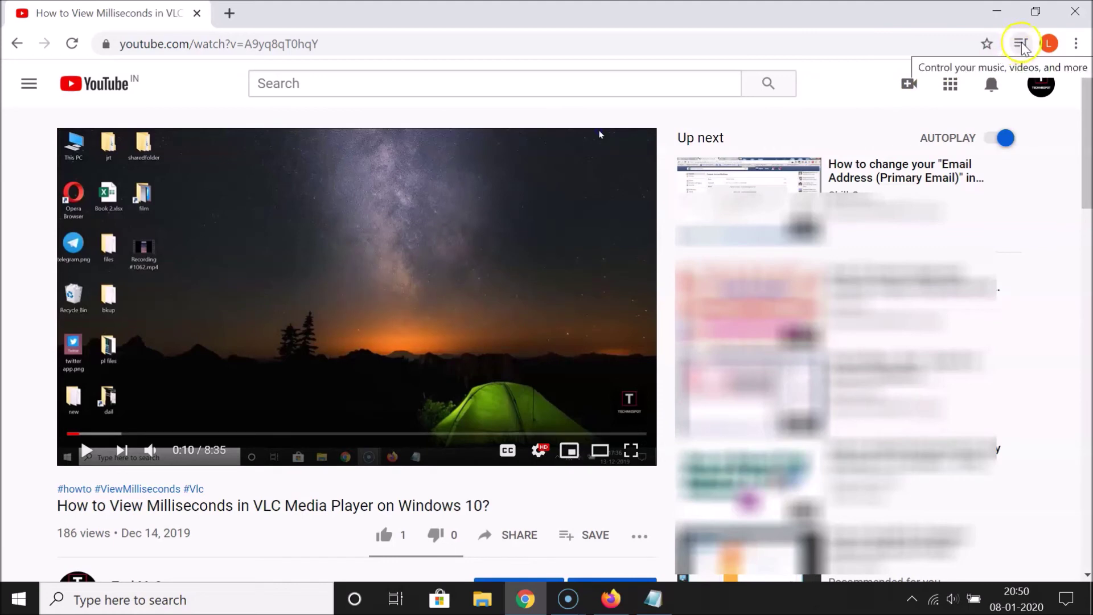
left_click(1021, 44)
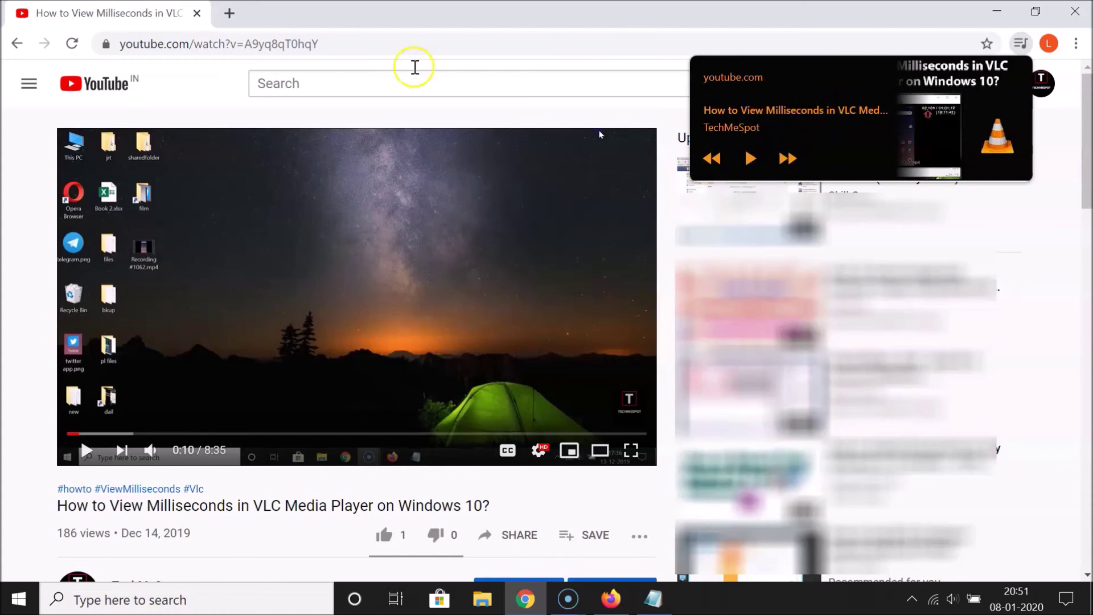
left_click(228, 13)
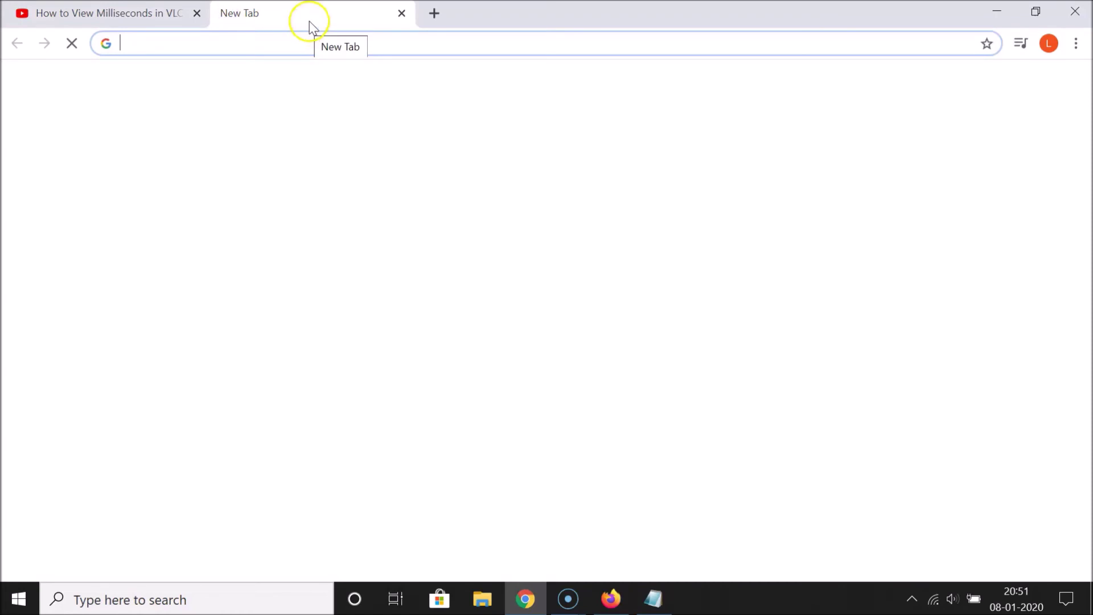
- From the new tab, play and pause the video via the toolbar media controls, then return to Notepad
left_click(1021, 46)
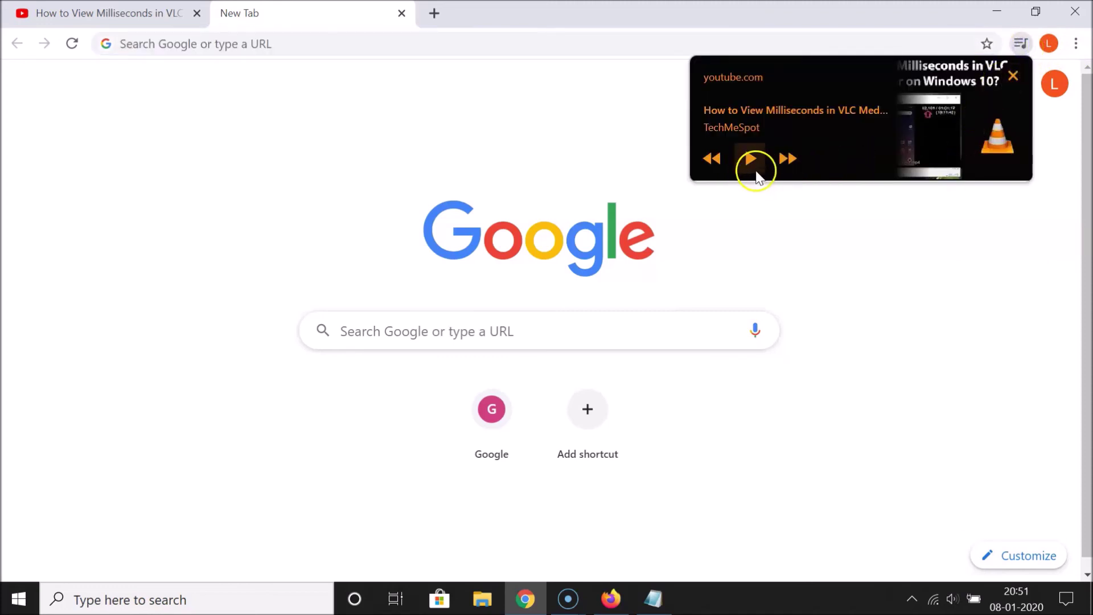
left_click(751, 161)
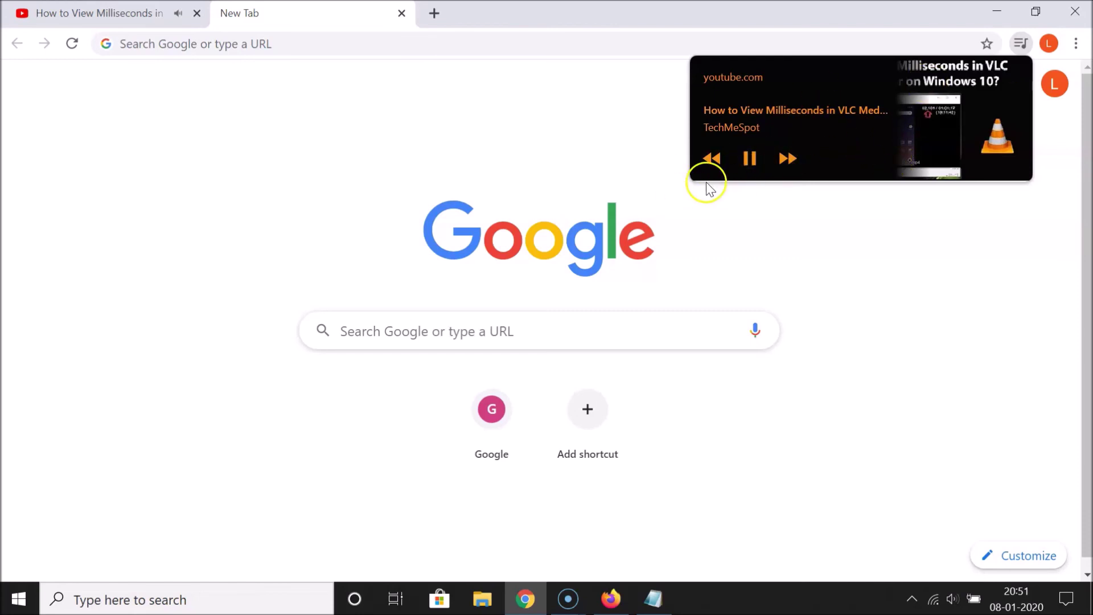
left_click(751, 161)
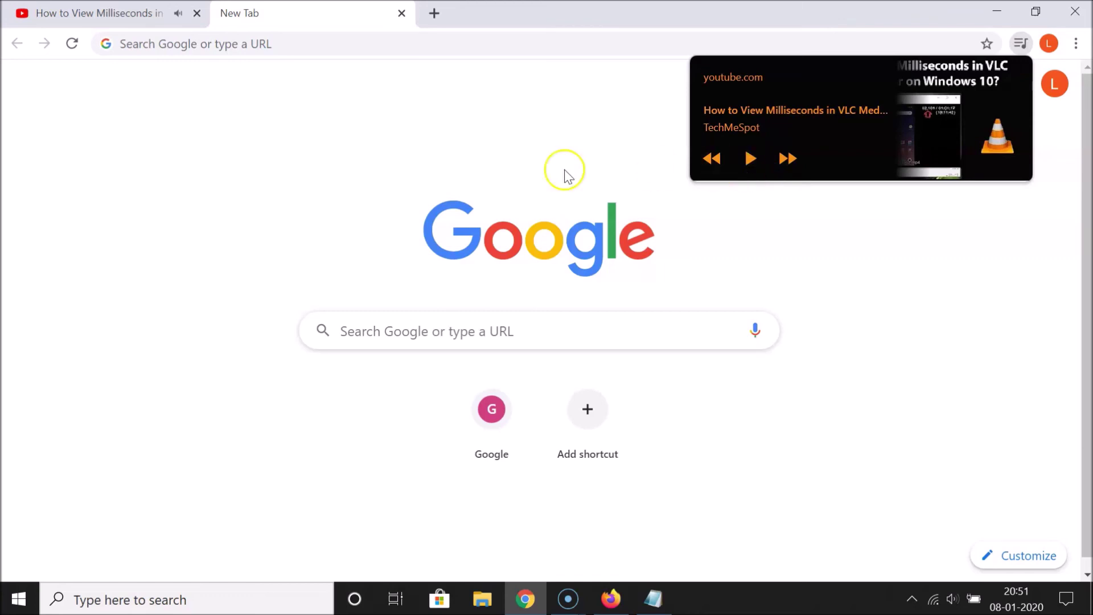
left_click(419, 143)
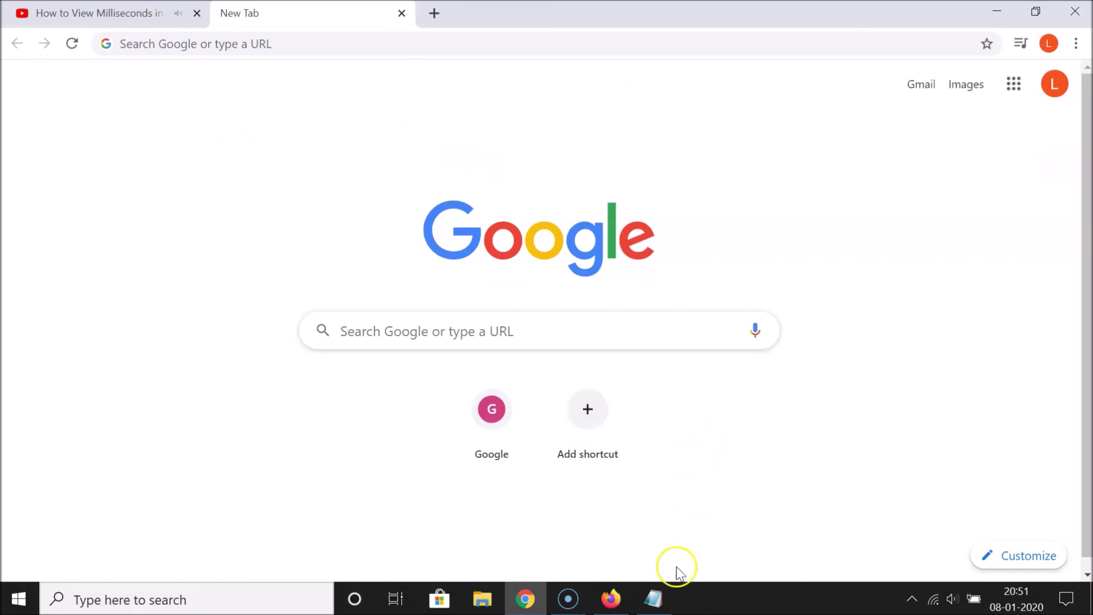
left_click(664, 597)
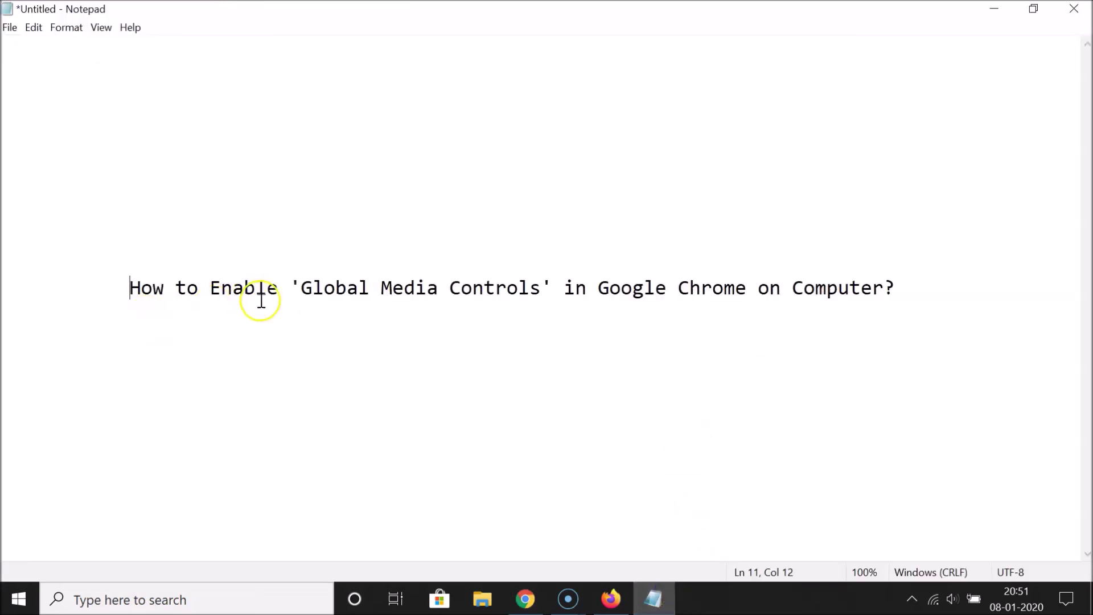